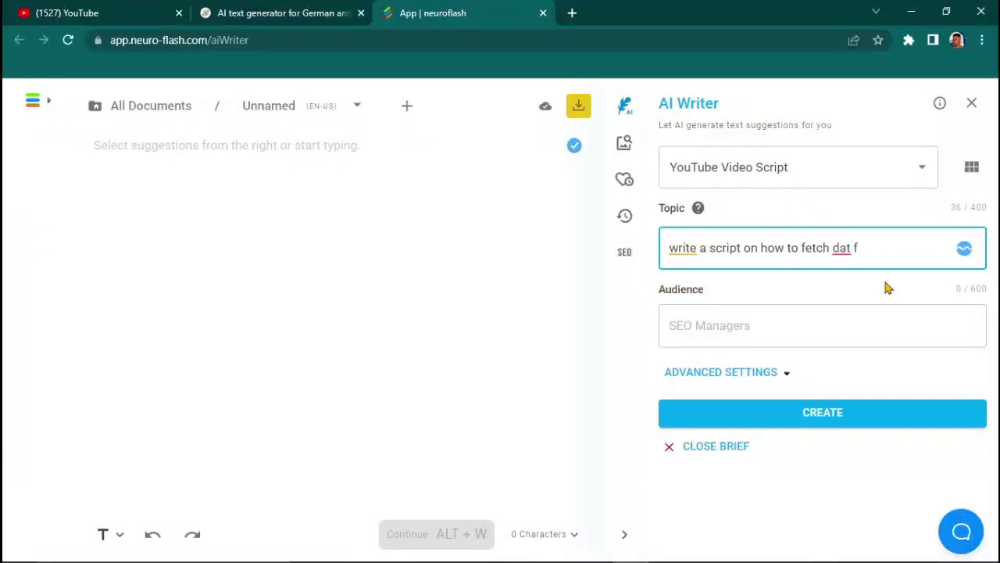
Step: Finish the topic 'on how to fetch dat from api using axios' and set audience to 'programmers'
{"action": "type", "text": "rom api using ax"}
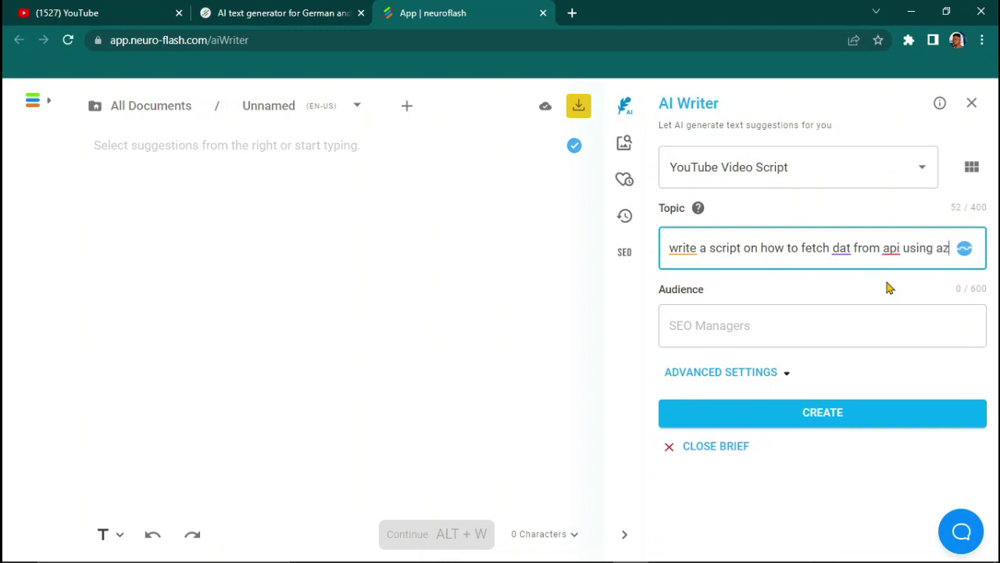
{"action": "type", "text": "ios"}
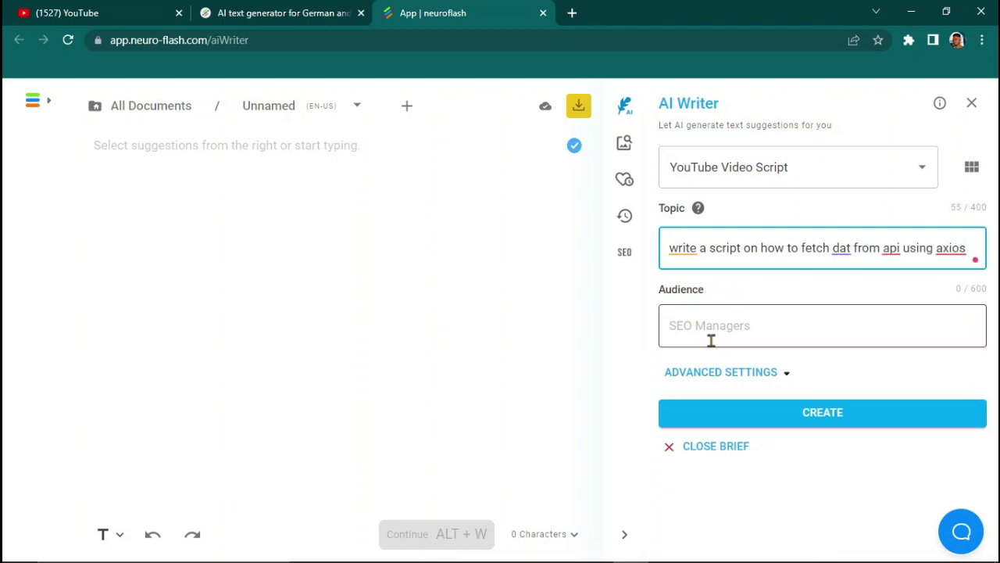
{"action": "left_click", "coordinate": [713, 320]}
{"action": "type", "text": "programmers"}
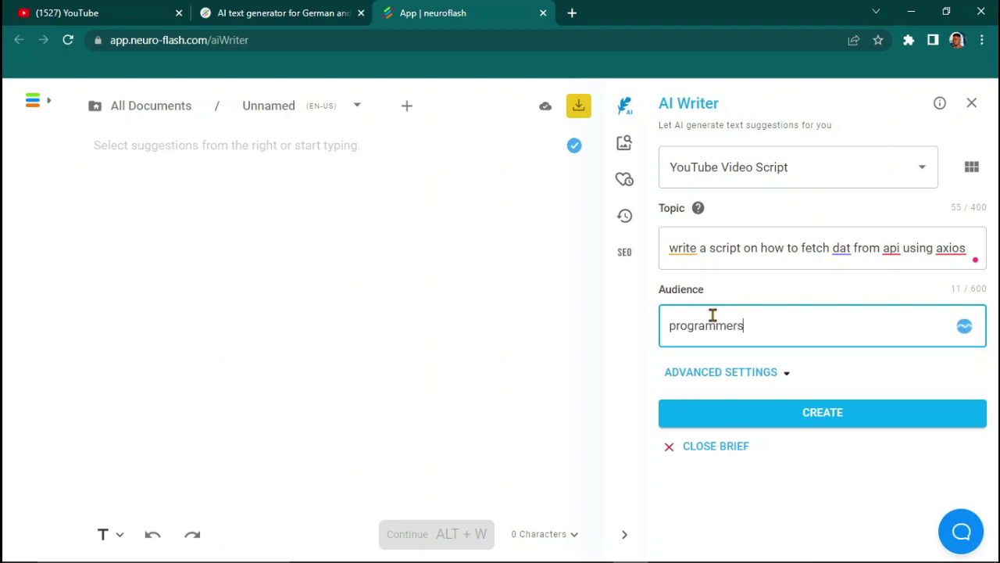
Step: Generate the YouTube video script and scroll through the suggestion
{"action": "left_click", "coordinate": [797, 418]}
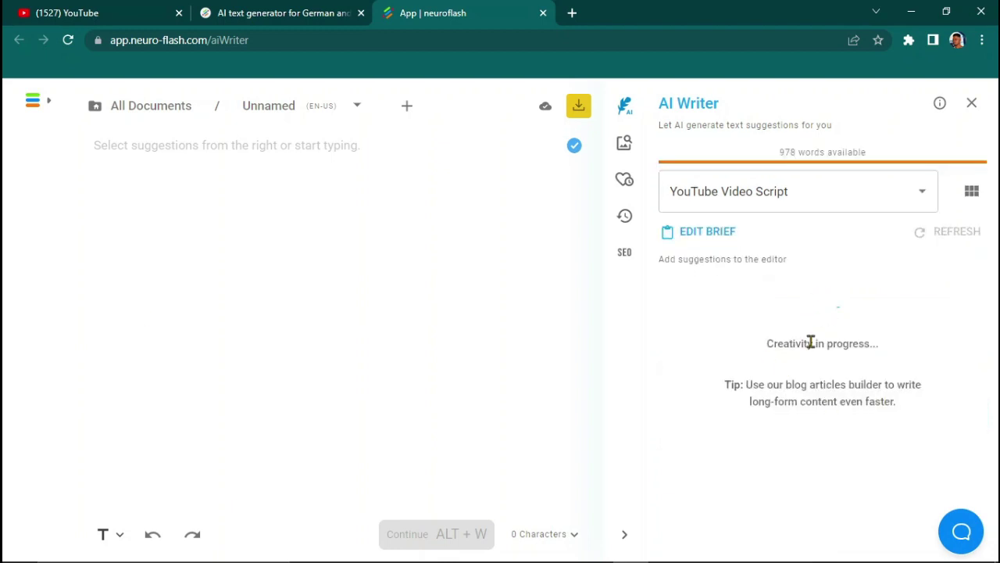
{"action": "scroll", "coordinate": [753, 348], "scroll_direction": "down", "scroll_amount": 1}
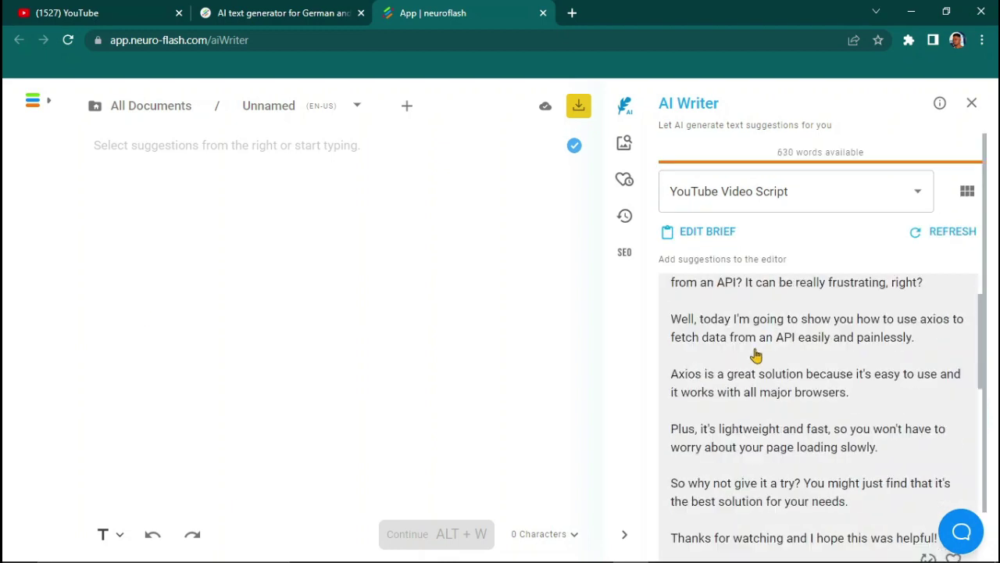
{"action": "scroll", "coordinate": [752, 352], "scroll_direction": "up", "scroll_amount": 1}
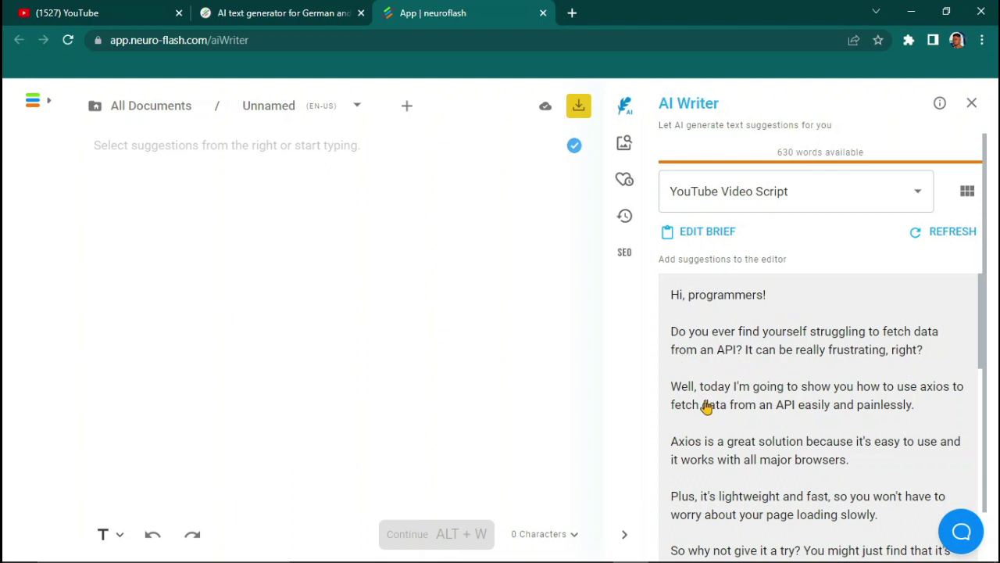
{"action": "scroll", "coordinate": [800, 362], "scroll_direction": "down", "scroll_amount": 1}
{"action": "scroll", "coordinate": [830, 325], "scroll_direction": "up", "scroll_amount": 1}
Step: Enter neuroflash.com in the Google search box of a new tab
{"action": "scroll", "coordinate": [759, 326], "scroll_direction": "down", "scroll_amount": 5}
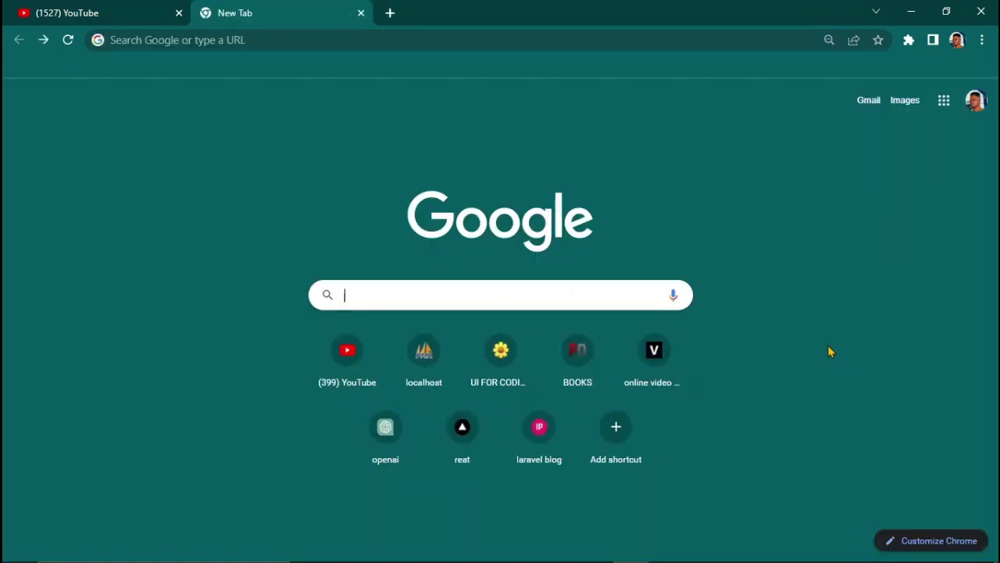
{"action": "type", "text": "new"}
{"action": "key", "text": "BackSpace"}
{"action": "type", "text": "u"}
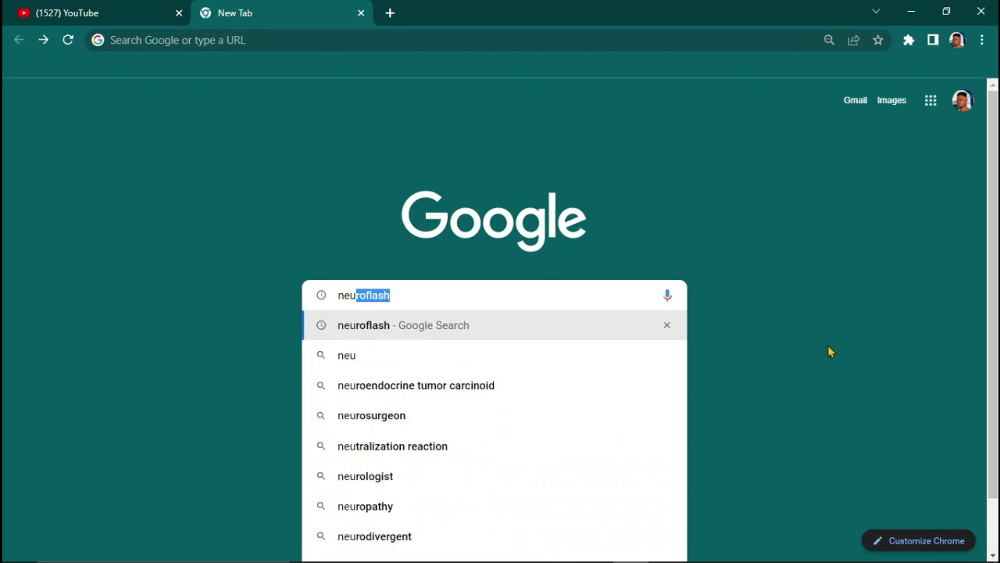
{"action": "type", "text": "roflash"}
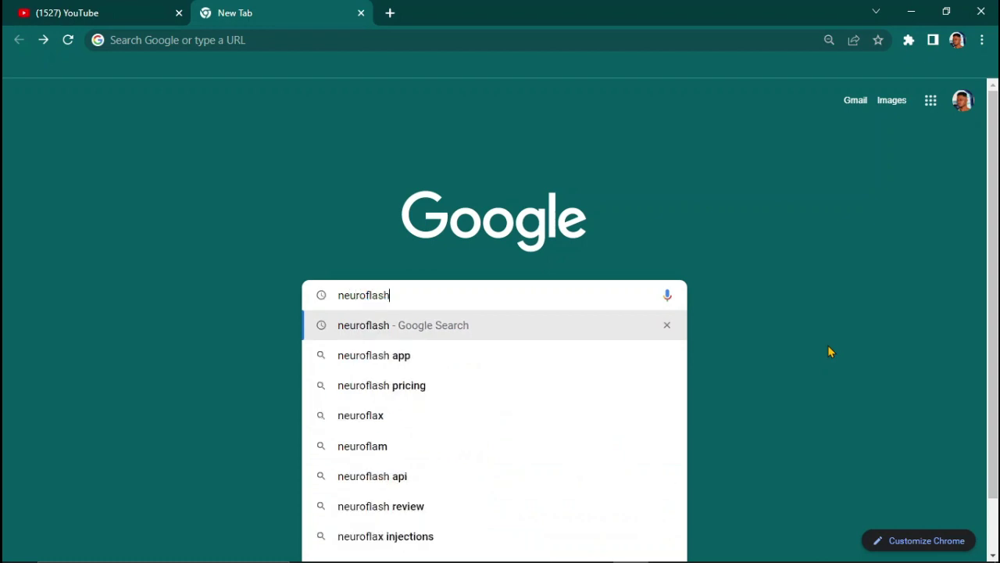
{"action": "type", "text": ".com"}
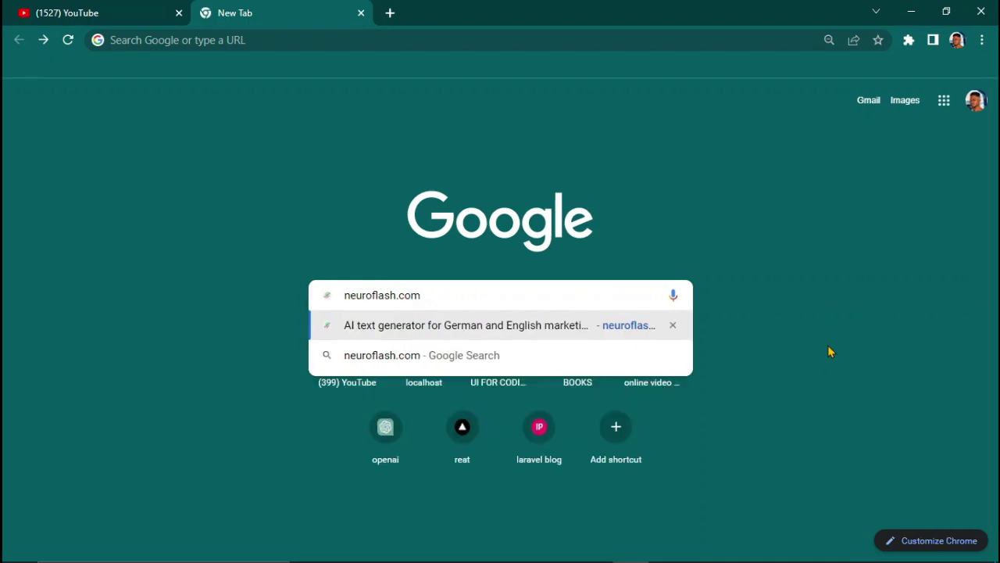
Step: Load neuroflash.com and dismiss the demo video popup
{"action": "key", "text": "Return"}
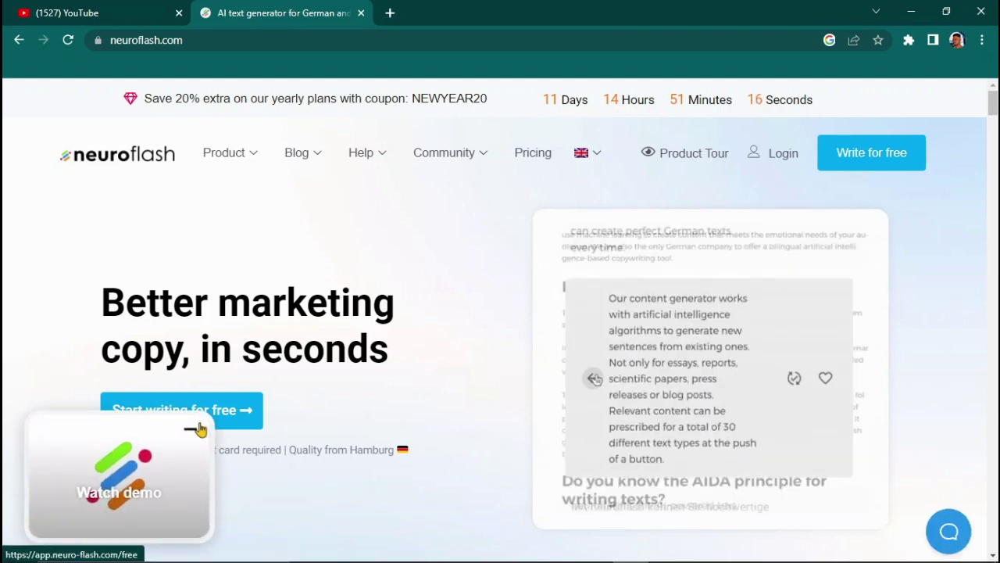
{"action": "left_click", "coordinate": [196, 428]}
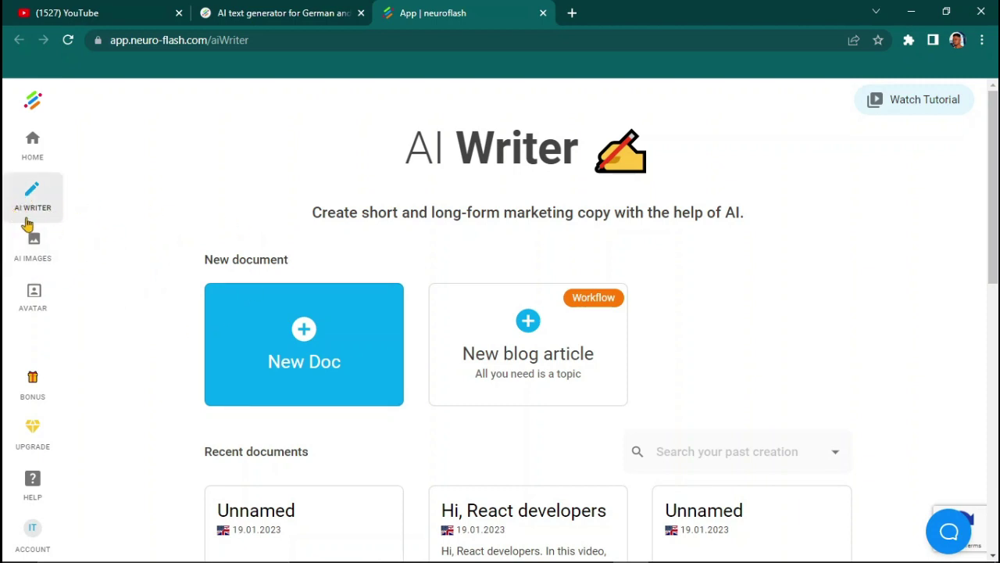
Step: Create a new blank document in English (United States)
{"action": "triple_click", "coordinate": [390, 162]}
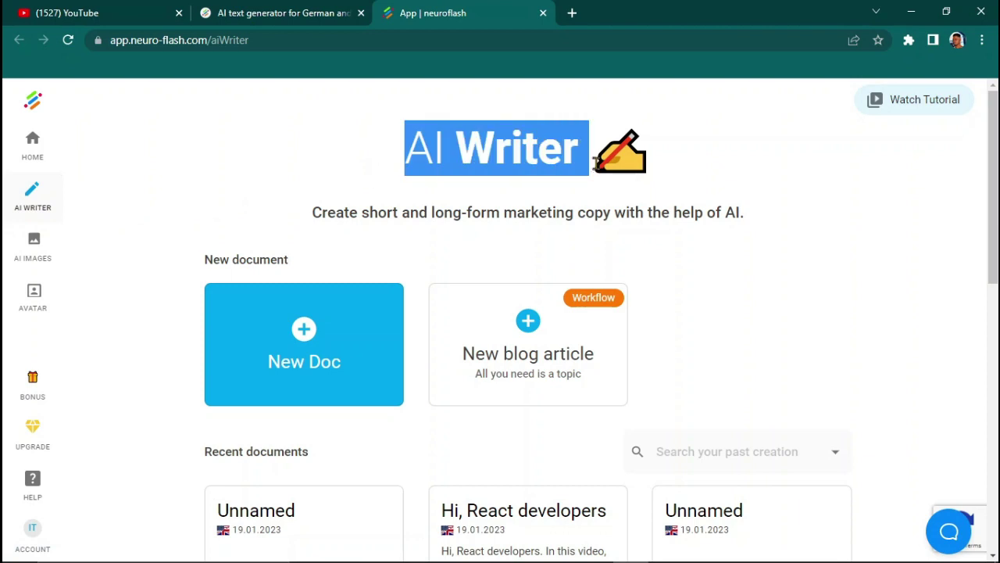
{"action": "left_click", "coordinate": [261, 333]}
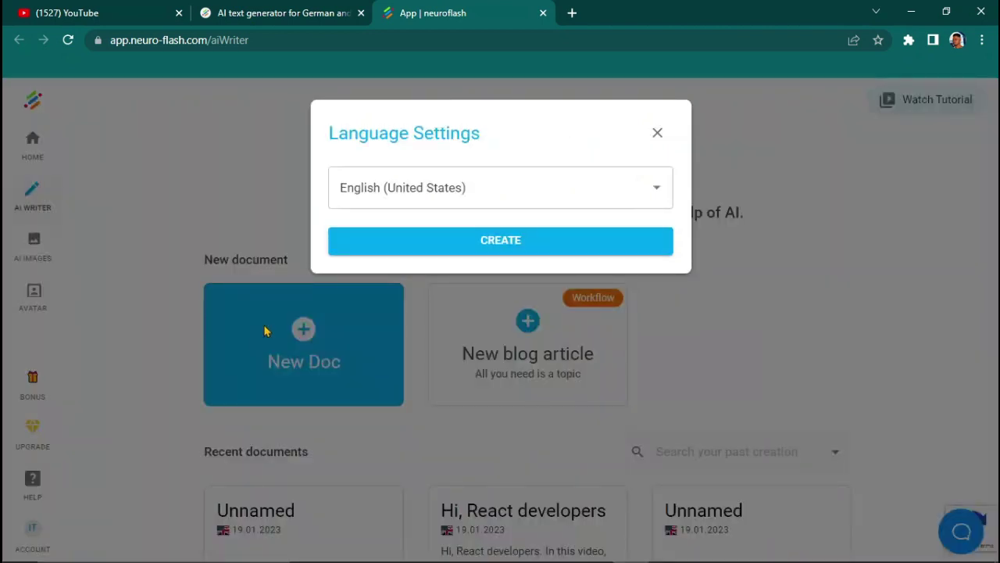
{"action": "left_click", "coordinate": [494, 255]}
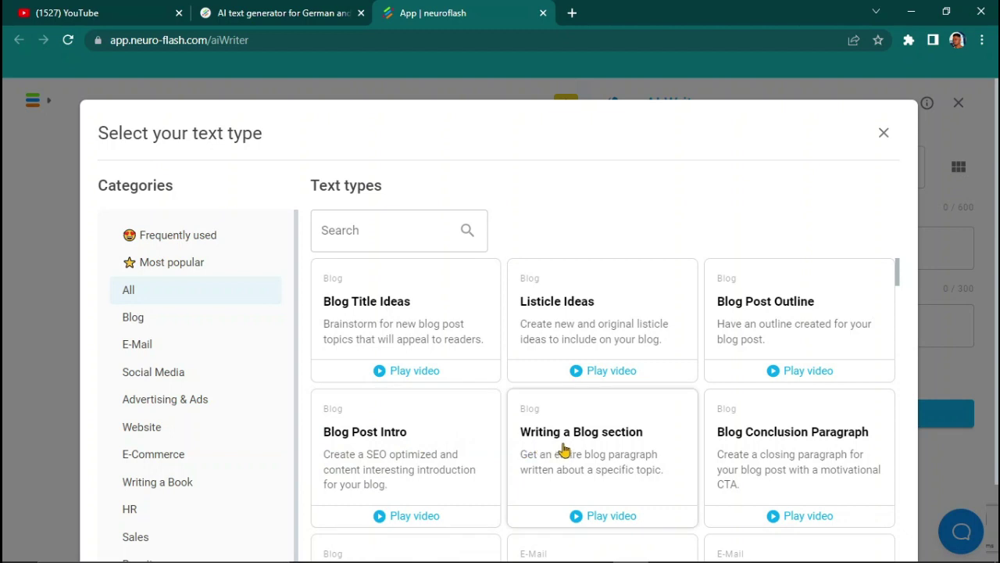
Step: Choose YouTube Video Script from the Social Media text types
{"action": "scroll", "coordinate": [763, 434], "scroll_direction": "down", "scroll_amount": 3}
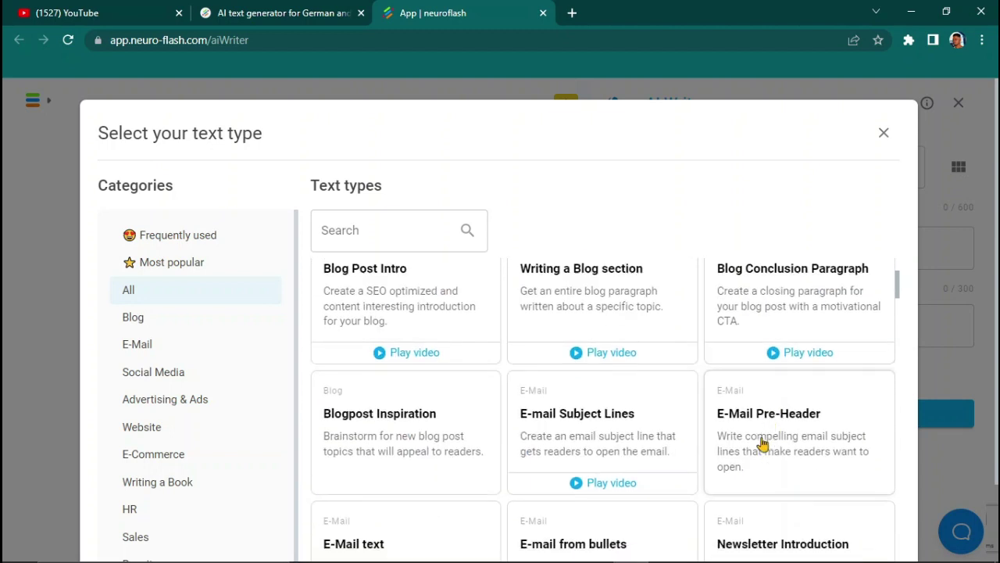
{"action": "scroll", "coordinate": [398, 390], "scroll_direction": "down", "scroll_amount": 2}
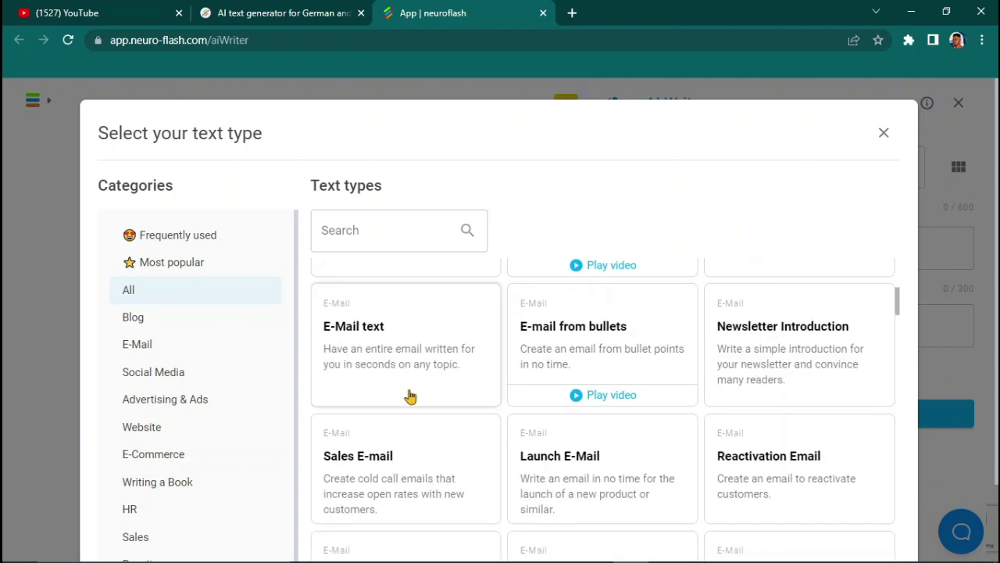
{"action": "scroll", "coordinate": [409, 398], "scroll_direction": "down", "scroll_amount": 2}
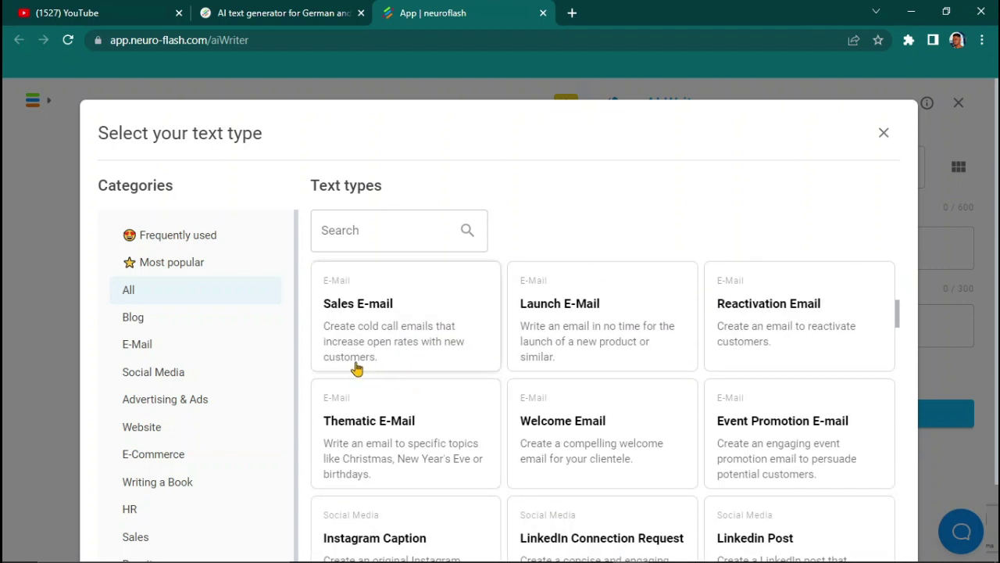
{"action": "scroll", "coordinate": [349, 390], "scroll_direction": "down", "scroll_amount": 1}
{"action": "scroll", "coordinate": [469, 414], "scroll_direction": "down", "scroll_amount": 1}
{"action": "scroll", "coordinate": [547, 430], "scroll_direction": "down", "scroll_amount": 1}
{"action": "scroll", "coordinate": [579, 436], "scroll_direction": "down", "scroll_amount": 1}
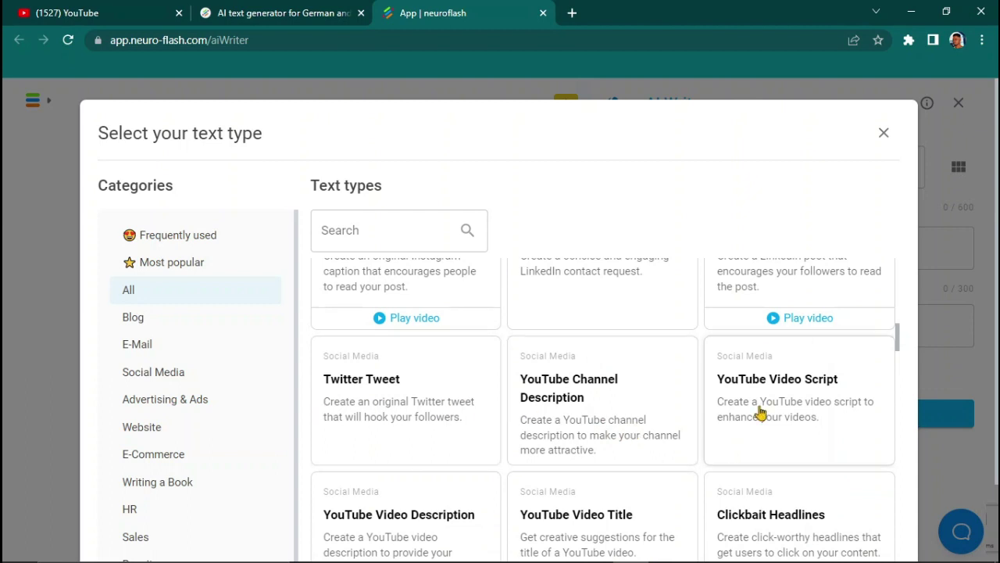
{"action": "left_click", "coordinate": [735, 412]}
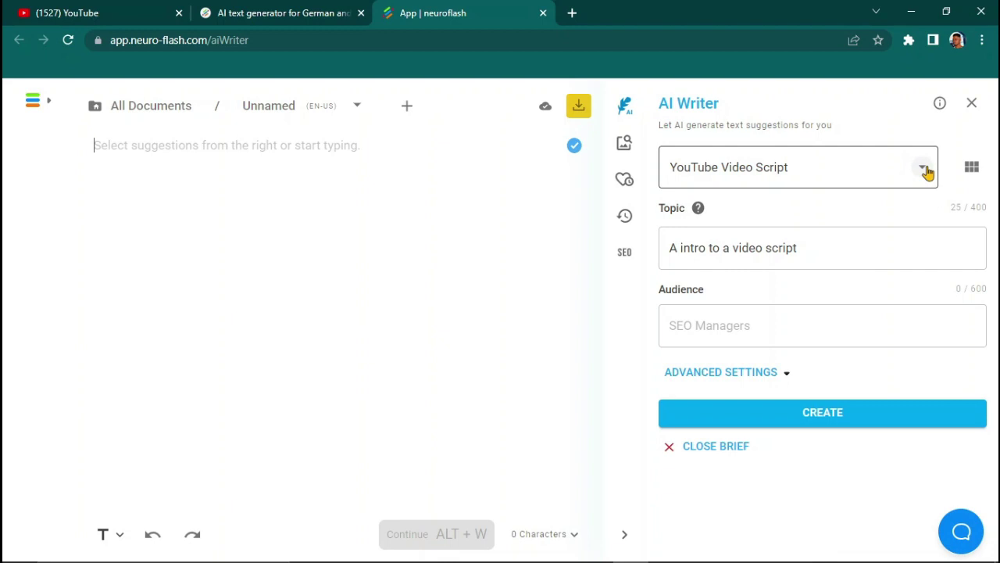
{"action": "left_click", "coordinate": [925, 172]}
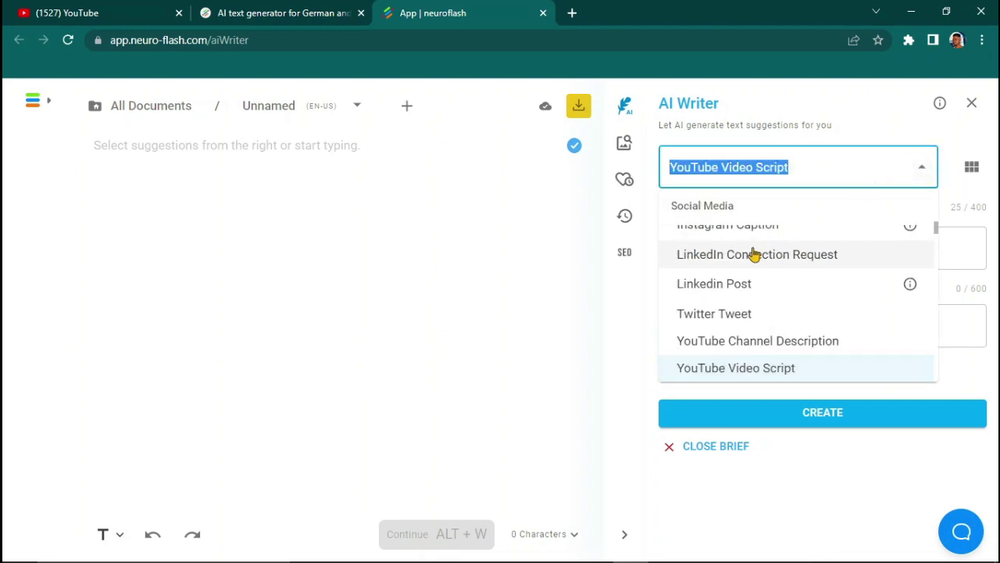
{"action": "scroll", "coordinate": [750, 266], "scroll_direction": "up", "scroll_amount": 5}
{"action": "scroll", "coordinate": [746, 273], "scroll_direction": "up", "scroll_amount": 3}
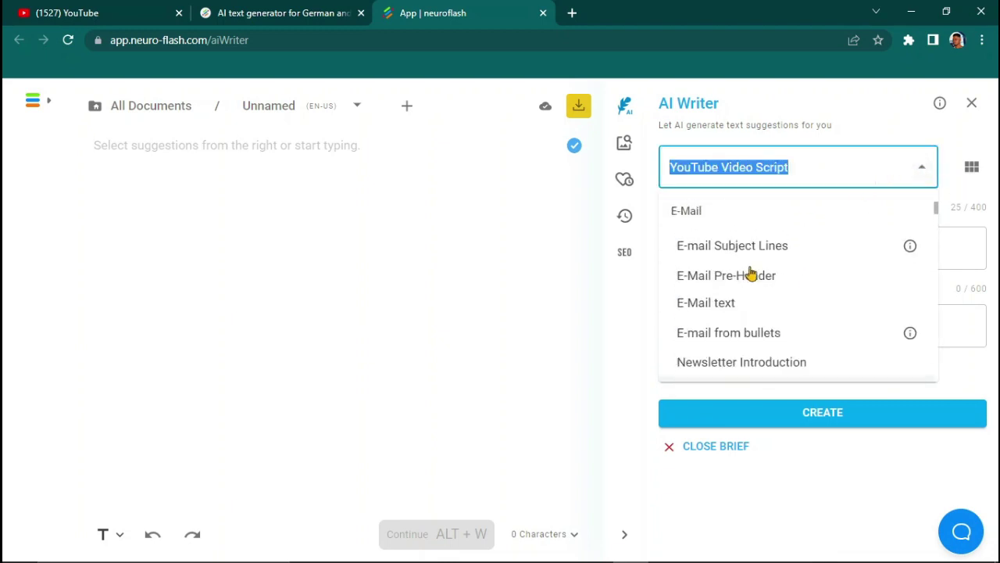
{"action": "left_click", "coordinate": [927, 177]}
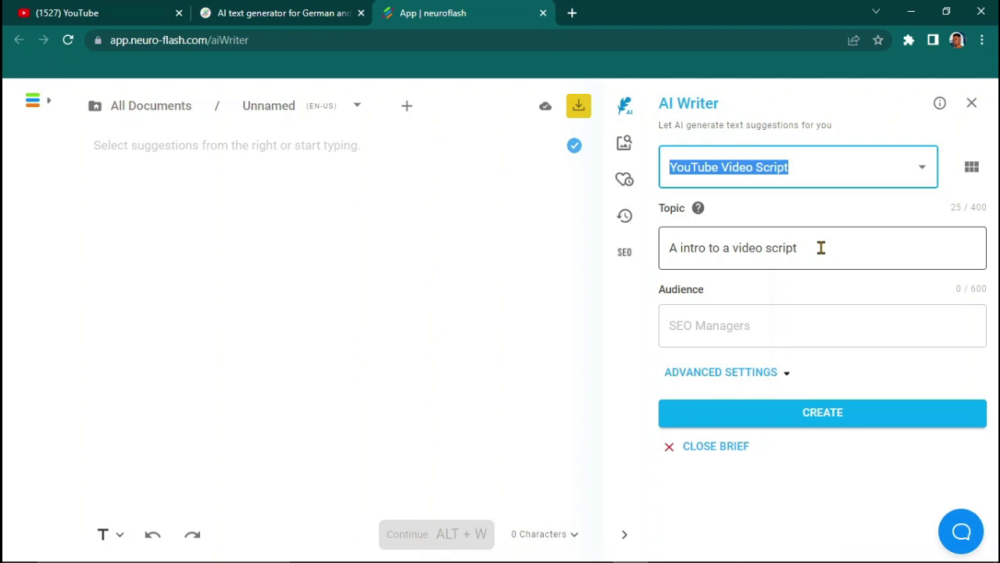
{"action": "key", "text": "Tab"}
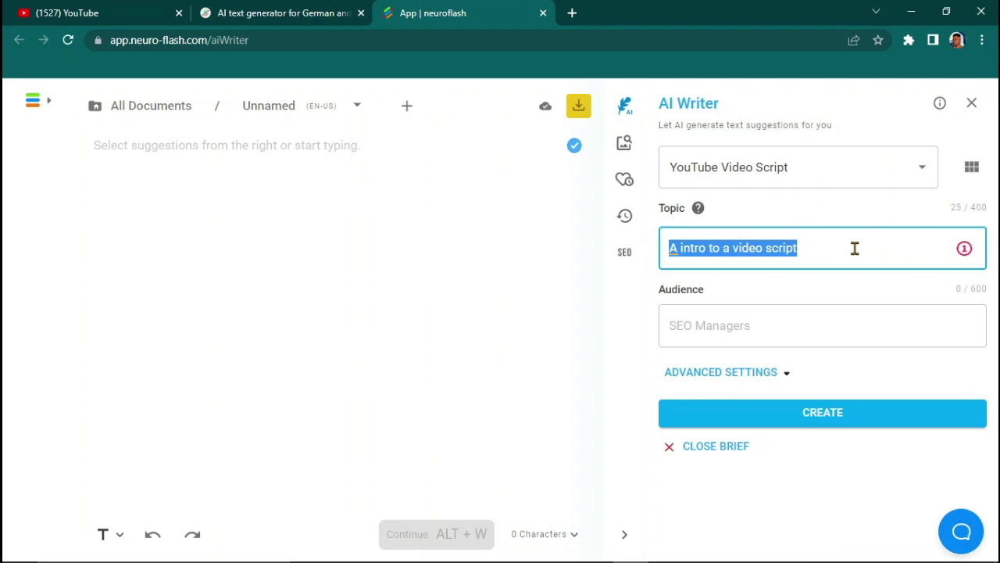
Step: Set the topic 'write a script on how to fetch dat from api using axios' and audience 'programmers'
{"action": "type", "text": "write a script on how to fetch dat from api using axios"}
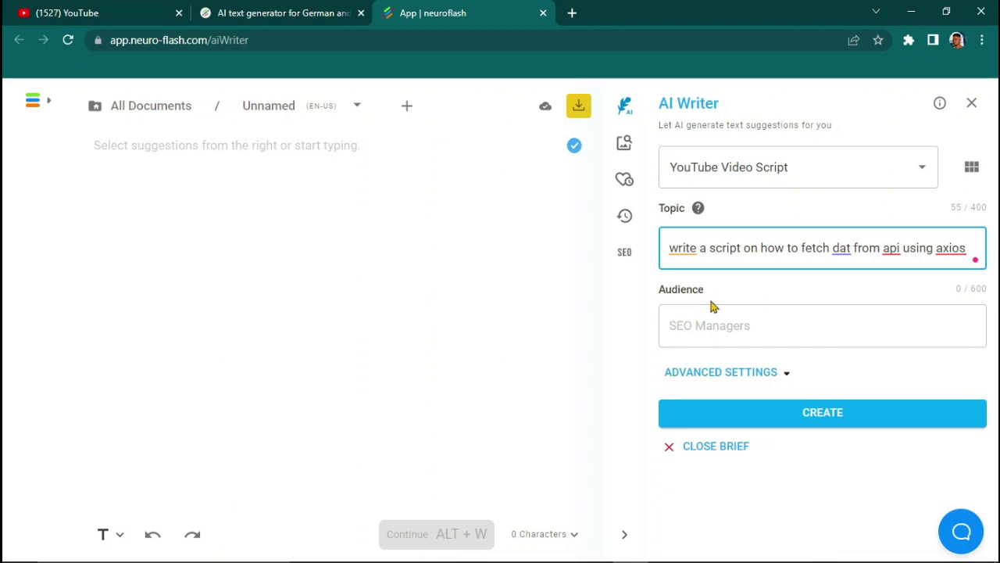
{"action": "left_click_drag", "start_coordinate": [711, 295], "coordinate": [650, 291]}
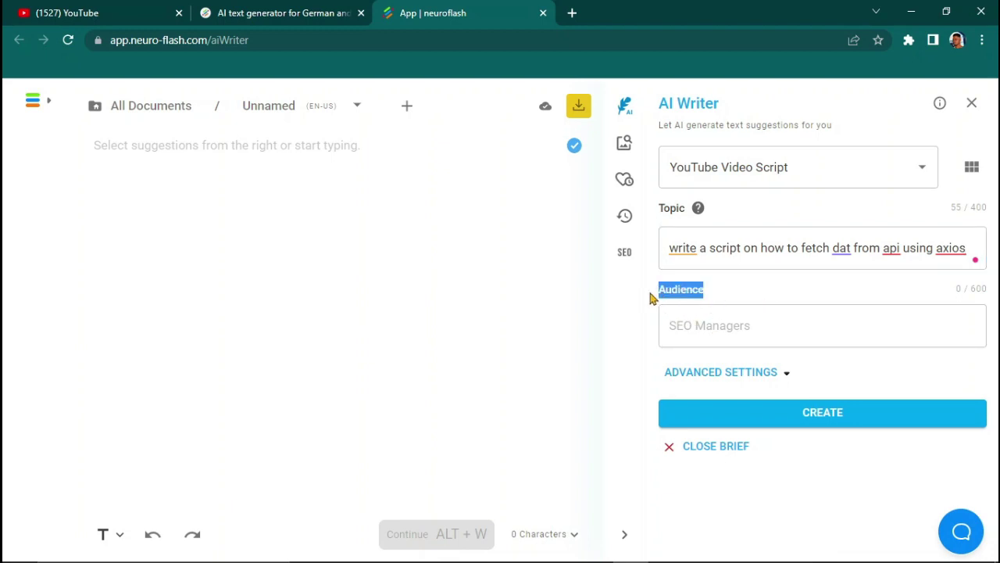
{"action": "left_click", "coordinate": [706, 324]}
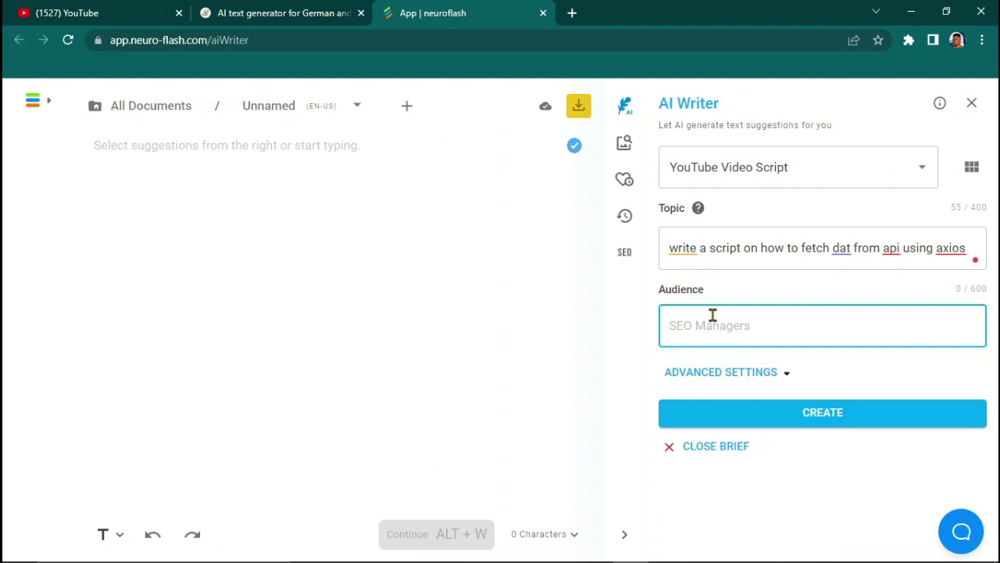
{"action": "type", "text": "progra"}
{"action": "type", "text": "mmers"}
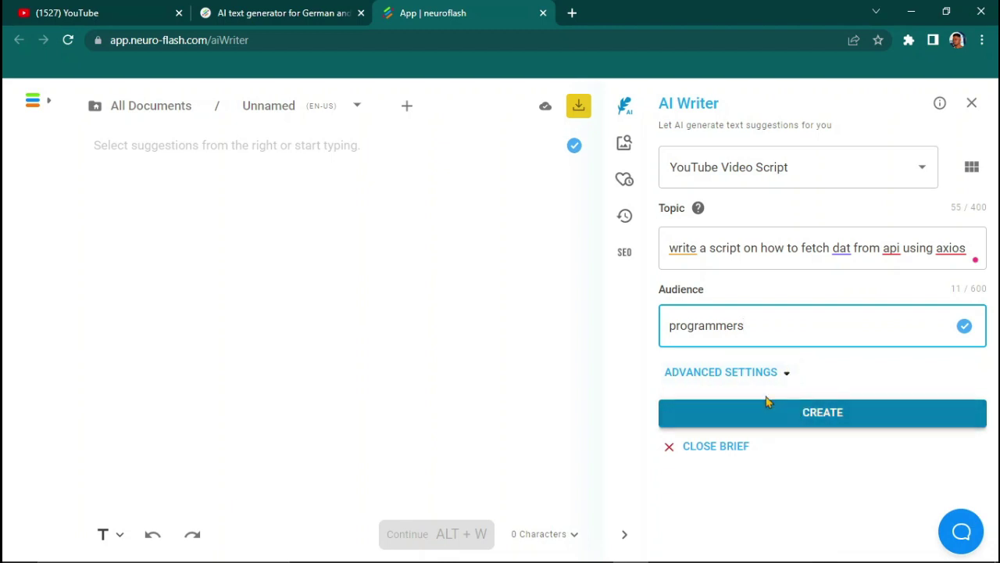
Step: Generate script suggestions and review the 'Hi, programmers!' axios results
{"action": "left_click", "coordinate": [801, 418]}
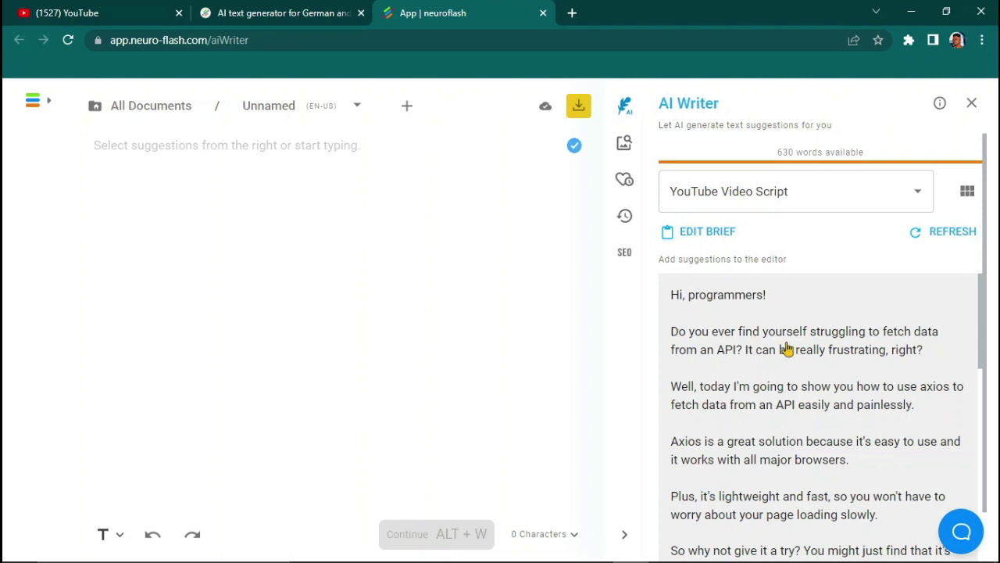
{"action": "scroll", "coordinate": [758, 352], "scroll_direction": "down", "scroll_amount": 2}
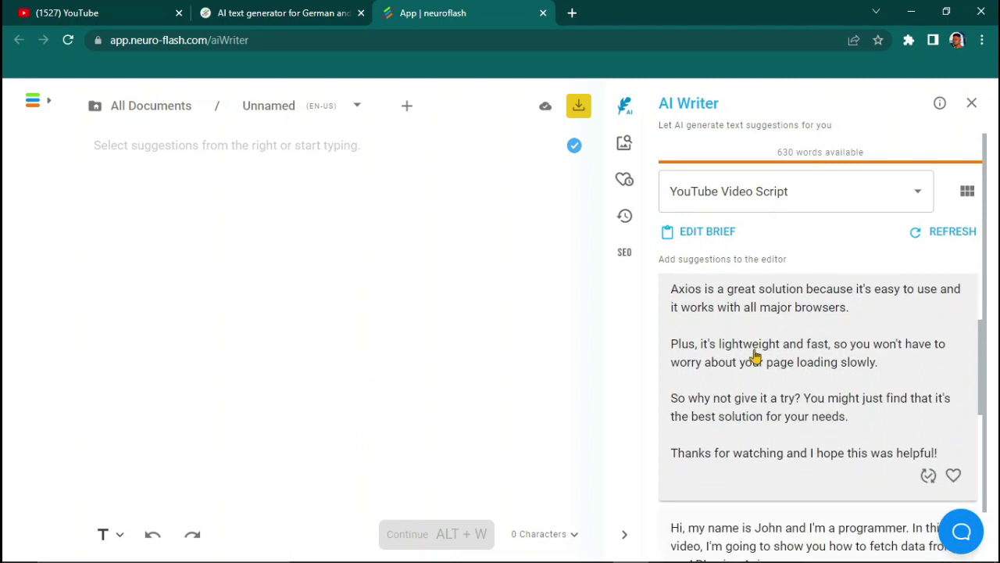
{"action": "scroll", "coordinate": [833, 385], "scroll_direction": "down", "scroll_amount": 1}
{"action": "scroll", "coordinate": [798, 361], "scroll_direction": "up", "scroll_amount": 1}
{"action": "scroll", "coordinate": [799, 361], "scroll_direction": "up", "scroll_amount": 1}
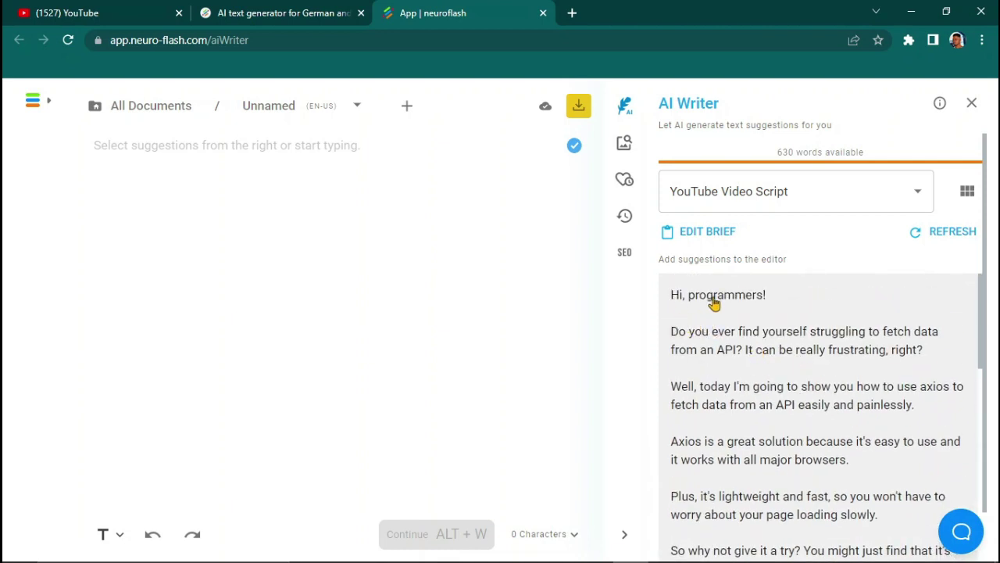
{"action": "scroll", "coordinate": [829, 328], "scroll_direction": "down", "scroll_amount": 1}
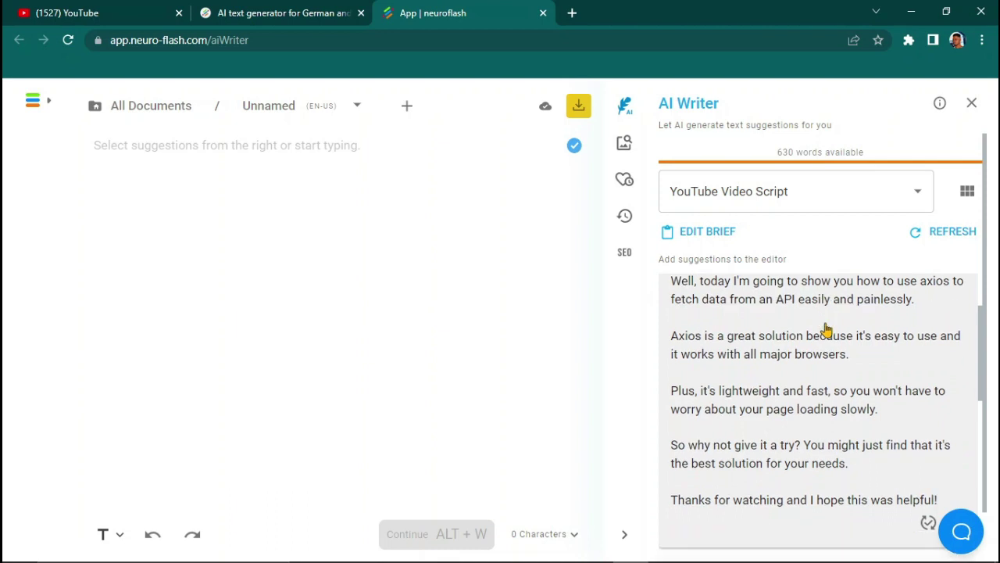
{"action": "scroll", "coordinate": [755, 313], "scroll_direction": "up", "scroll_amount": 1}
{"action": "scroll", "coordinate": [754, 320], "scroll_direction": "down", "scroll_amount": 2}
{"action": "scroll", "coordinate": [758, 325], "scroll_direction": "down", "scroll_amount": 2}
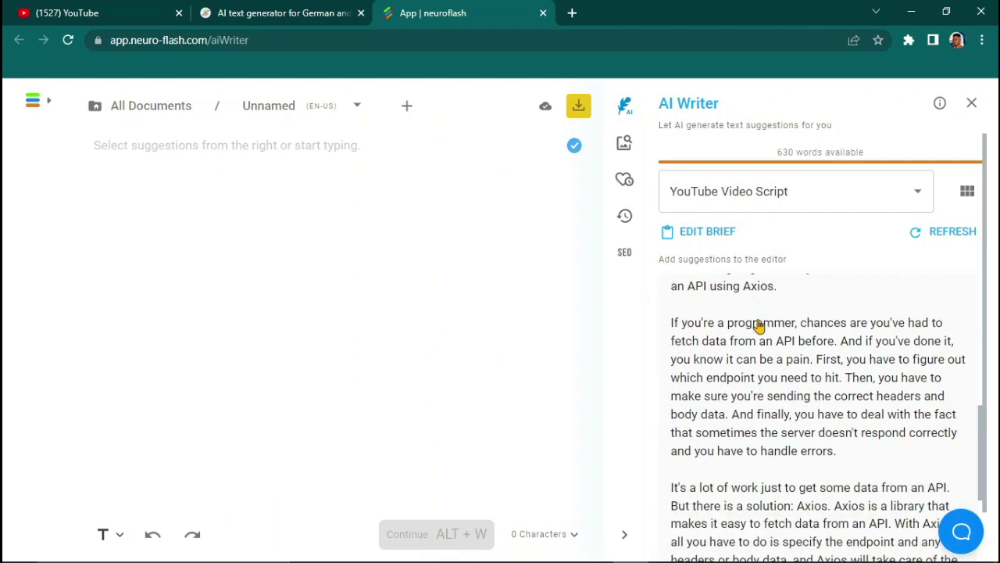
{"action": "scroll", "coordinate": [759, 324], "scroll_direction": "down", "scroll_amount": 1}
{"action": "scroll", "coordinate": [758, 326], "scroll_direction": "down", "scroll_amount": 1}
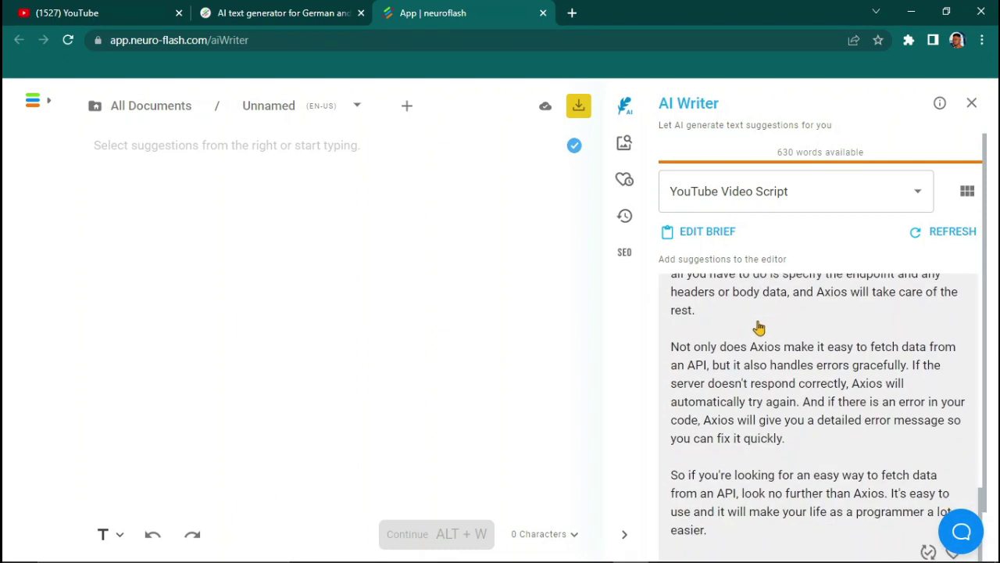
{"action": "scroll", "coordinate": [758, 326], "scroll_direction": "up", "scroll_amount": 2}
{"action": "scroll", "coordinate": [758, 326], "scroll_direction": "up", "scroll_amount": 1}
{"action": "scroll", "coordinate": [758, 326], "scroll_direction": "up", "scroll_amount": 1}
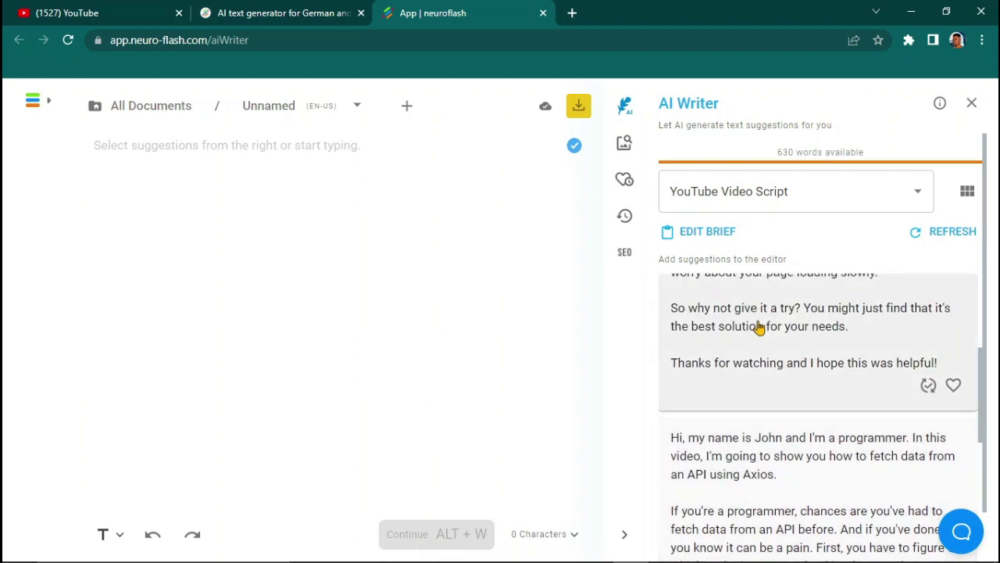
{"action": "scroll", "coordinate": [758, 327], "scroll_direction": "down", "scroll_amount": 1}
{"action": "scroll", "coordinate": [758, 326], "scroll_direction": "up", "scroll_amount": 2}
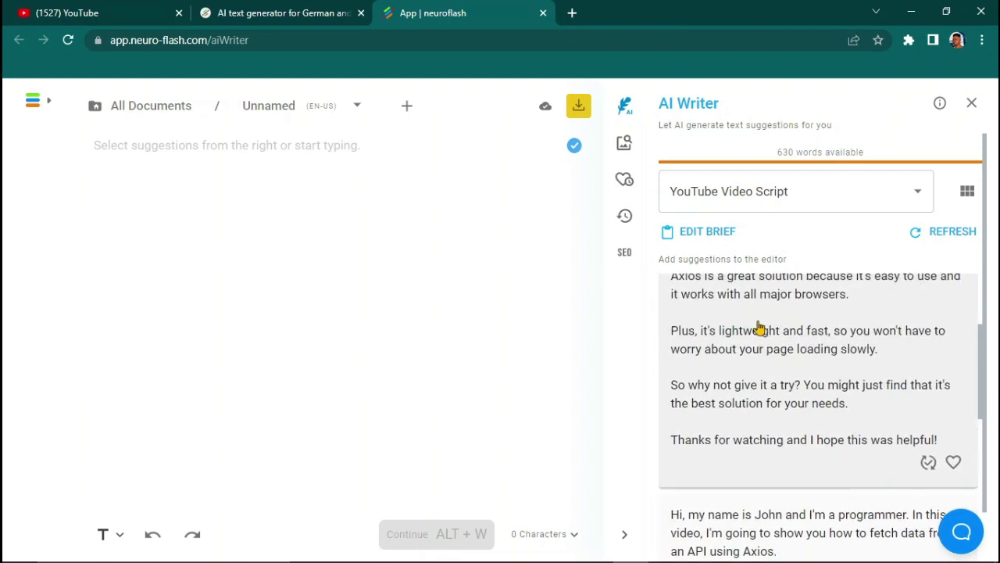
{"action": "scroll", "coordinate": [758, 327], "scroll_direction": "up", "scroll_amount": 2}
{"action": "scroll", "coordinate": [757, 327], "scroll_direction": "down", "scroll_amount": 1}
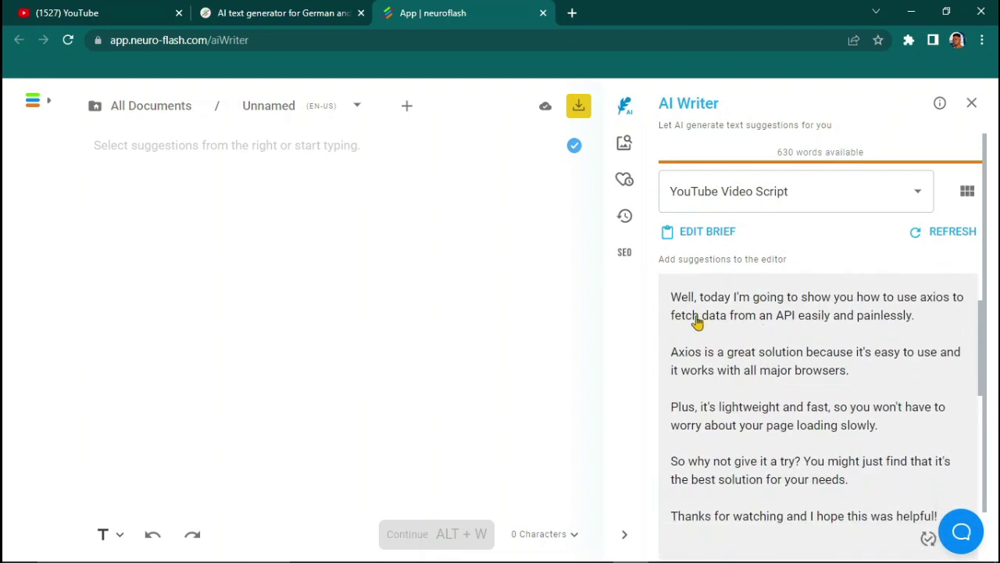
Step: Insert the 'Hi, programmers!' script, add a line break, then append the second axios script
{"action": "left_click", "coordinate": [793, 370]}
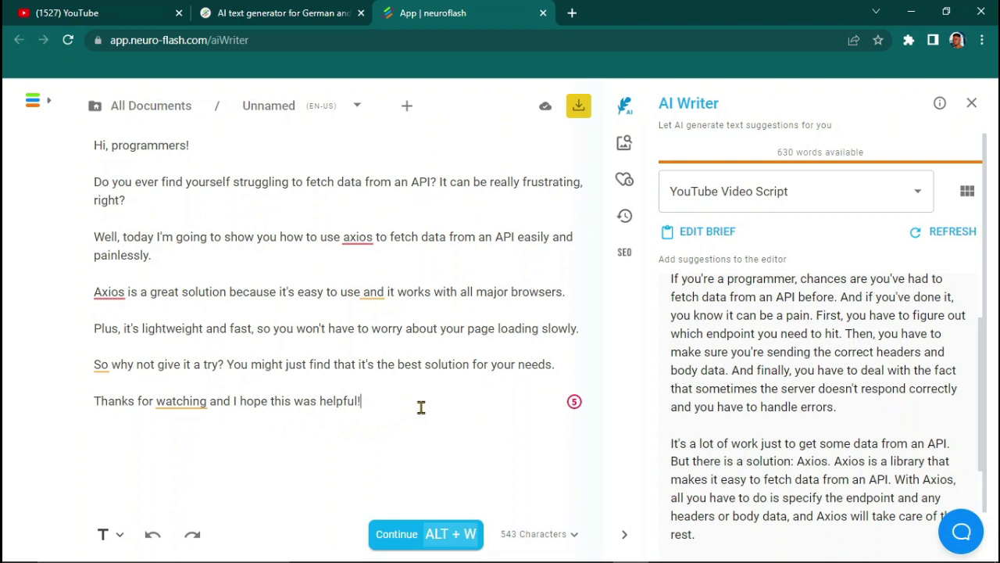
{"action": "key", "text": "Return"}
{"action": "key", "text": "Return"}
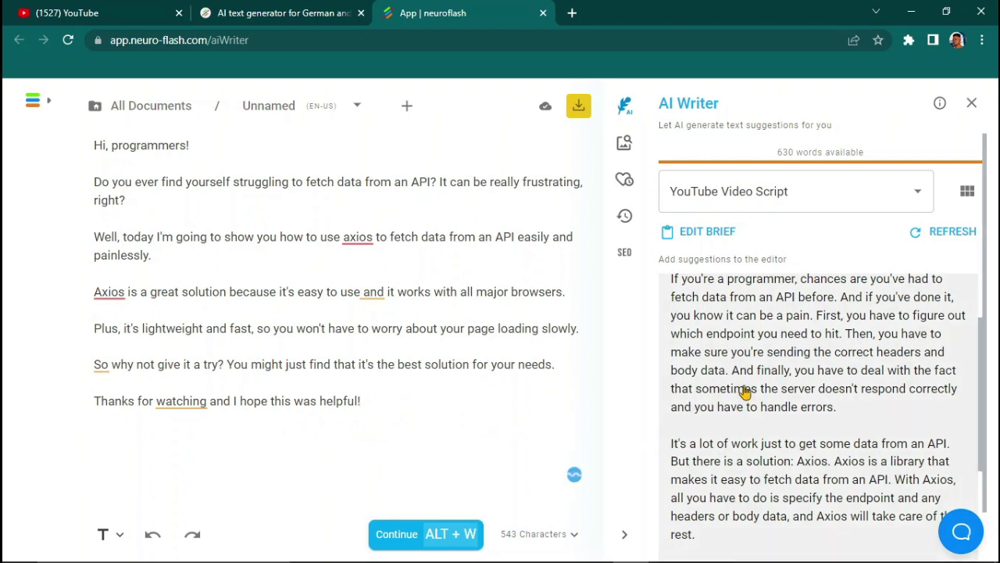
{"action": "left_click", "coordinate": [746, 393]}
{"action": "scroll", "coordinate": [319, 389], "scroll_direction": "down", "scroll_amount": 2}
{"action": "scroll", "coordinate": [319, 389], "scroll_direction": "down", "scroll_amount": 1}
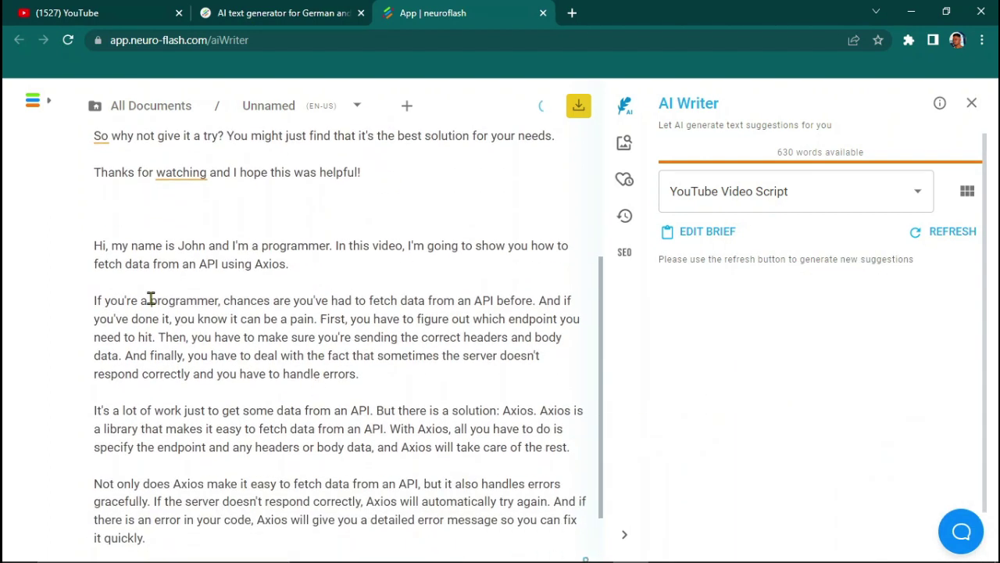
{"action": "scroll", "coordinate": [130, 261], "scroll_direction": "up", "scroll_amount": 3}
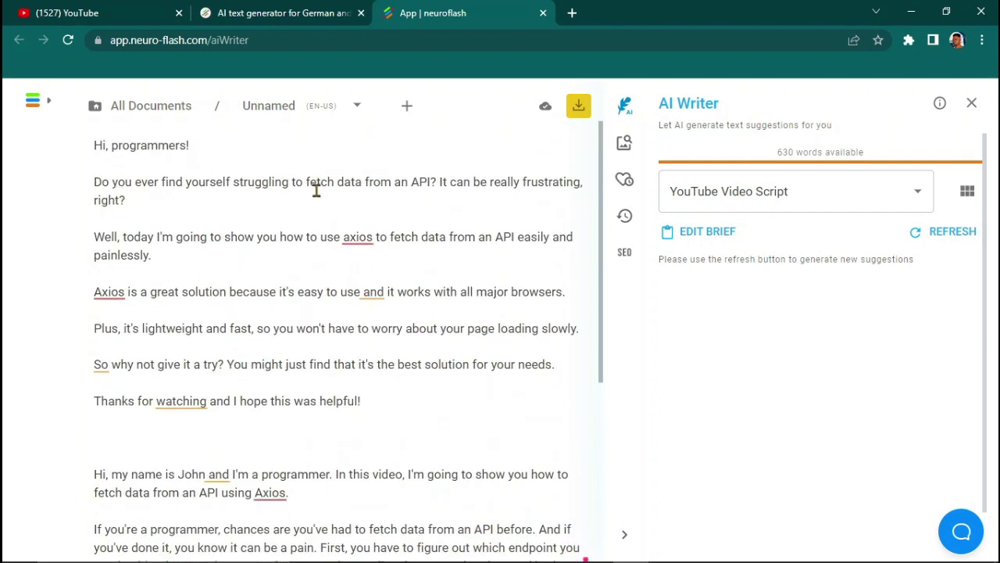
{"action": "scroll", "coordinate": [316, 190], "scroll_direction": "down", "scroll_amount": 2}
{"action": "scroll", "coordinate": [328, 248], "scroll_direction": "down", "scroll_amount": 2}
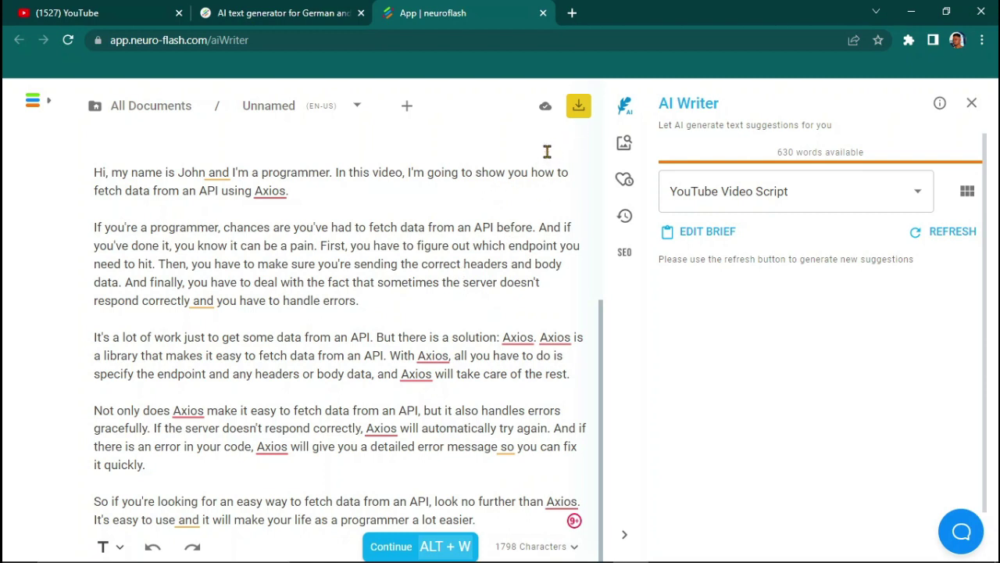
Step: Turn on public sharing and export the document as HTML
{"action": "left_click", "coordinate": [579, 109]}
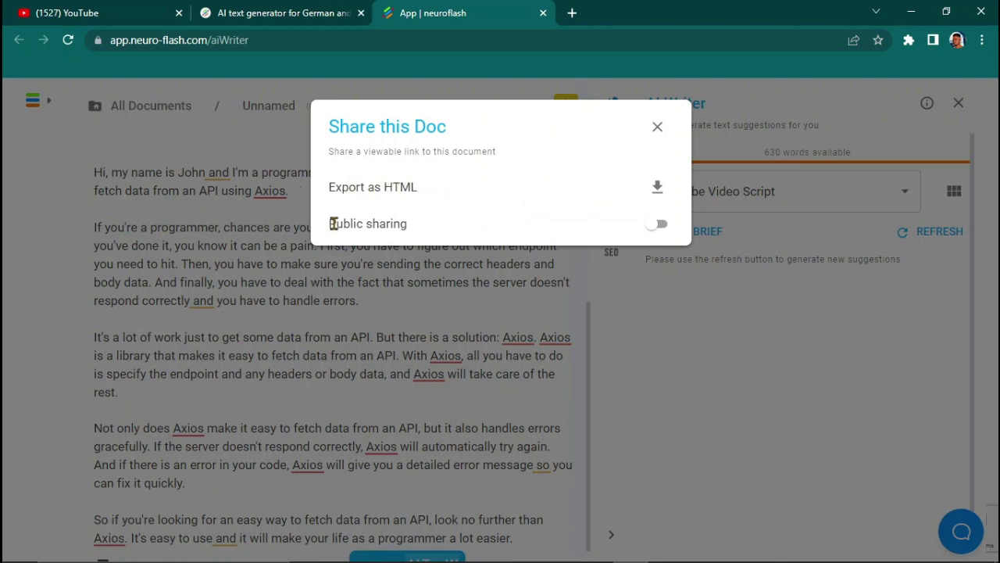
{"action": "left_click", "coordinate": [649, 225]}
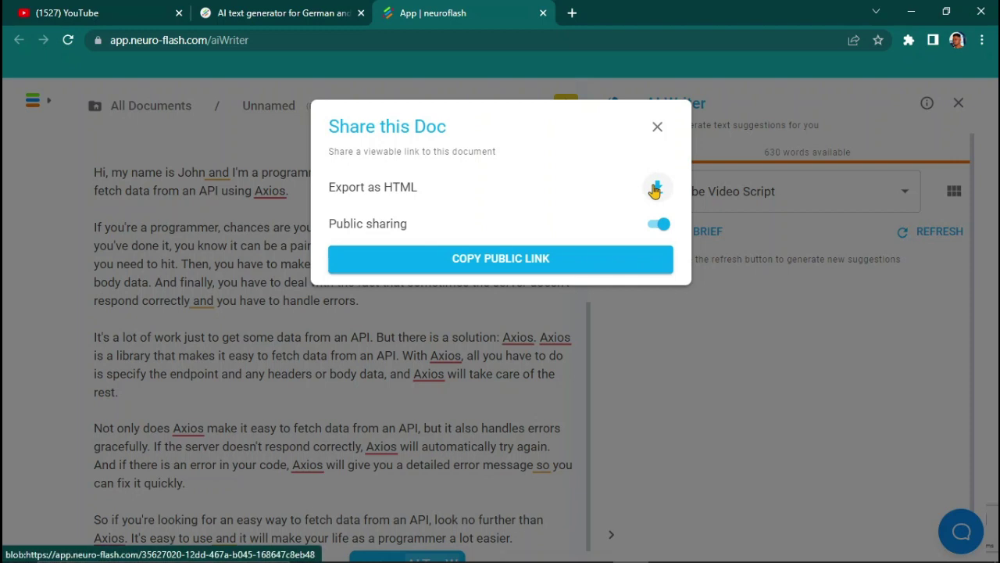
{"action": "left_click", "coordinate": [654, 189]}
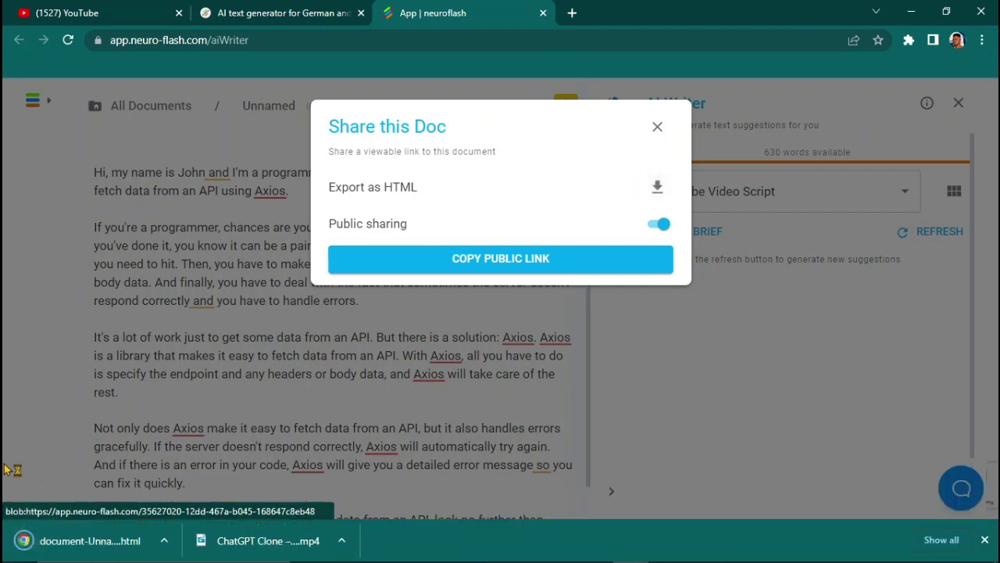
Step: Open the downloaded .html file from Chrome's downloads bar
{"action": "left_click", "coordinate": [85, 540]}
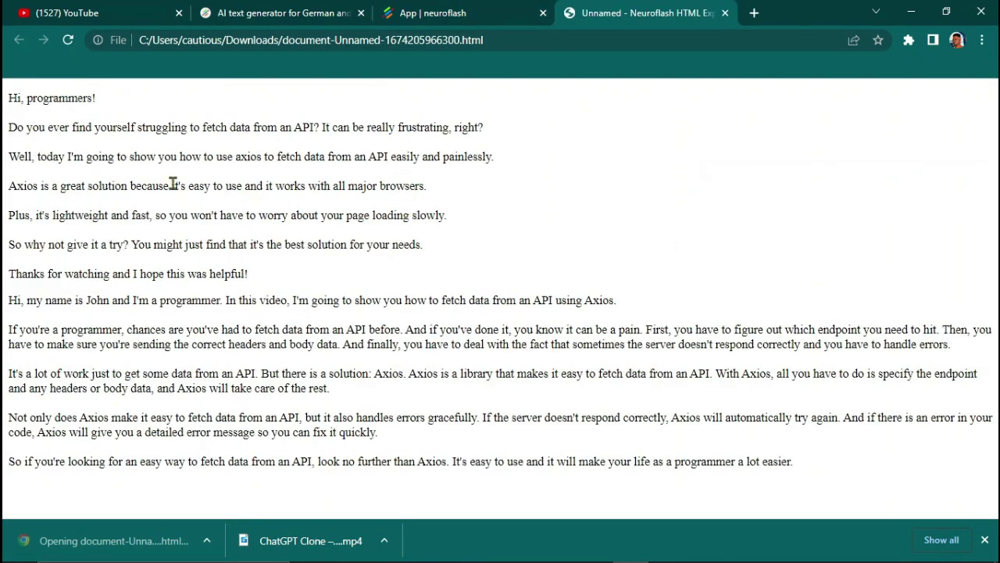